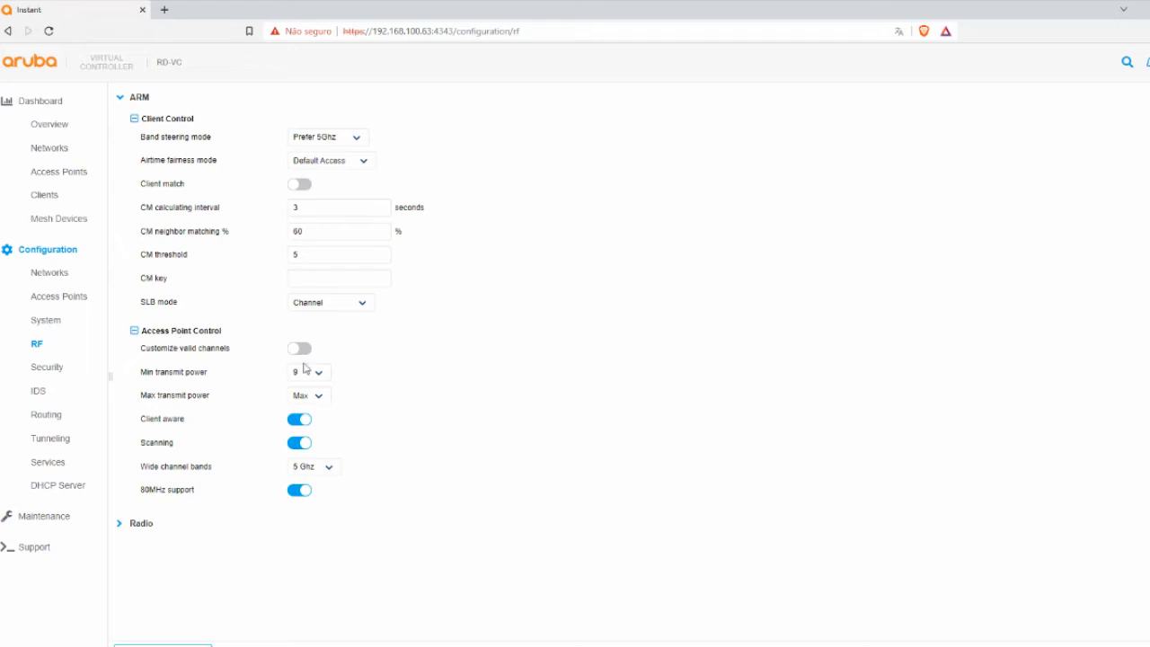
- Enable customized valid channels and exclude 5 GHz channels 100 through 173, plus 36+ and 44+
click(302, 350)
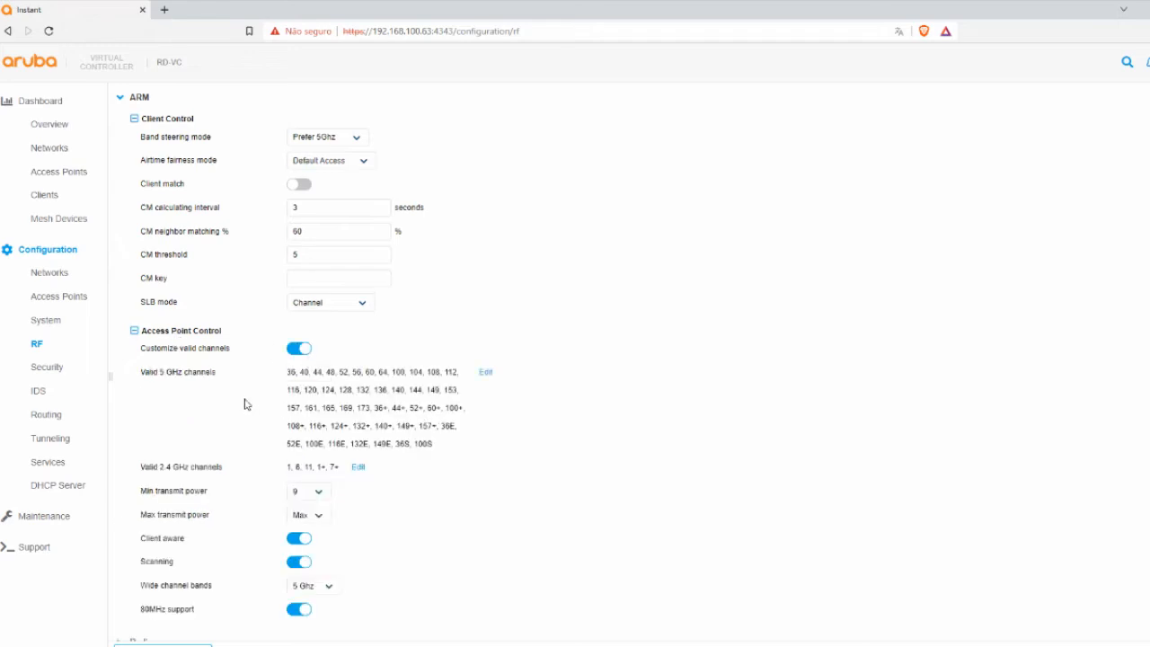
click(484, 373)
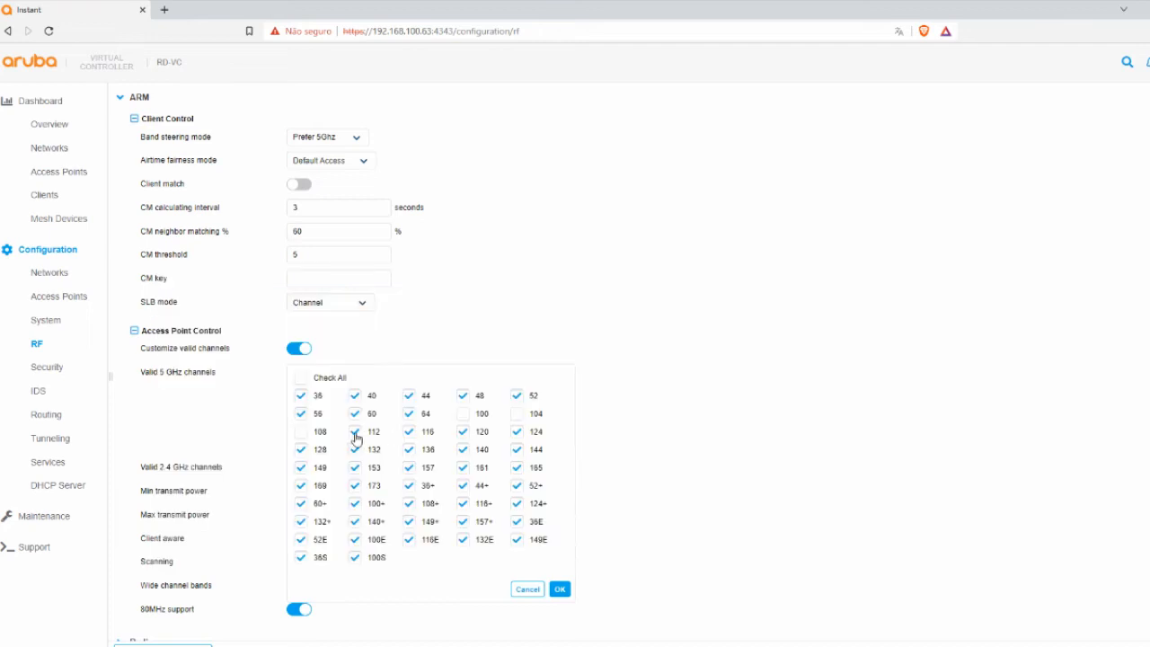
click(356, 432)
click(409, 431)
click(463, 431)
click(520, 434)
click(302, 451)
click(356, 450)
click(411, 451)
click(463, 452)
click(517, 452)
click(409, 486)
click(463, 487)
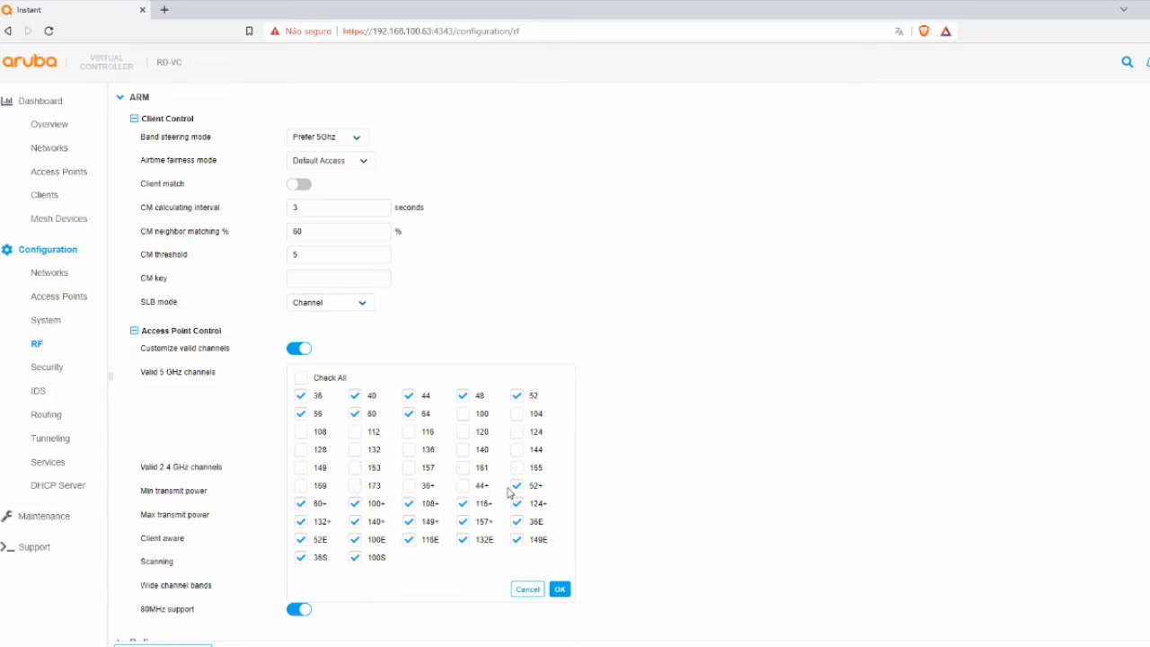
- Exclude the remaining wide 5 GHz channels from 52+ through 100S and apply the channel selection
click(518, 488)
click(300, 506)
click(357, 506)
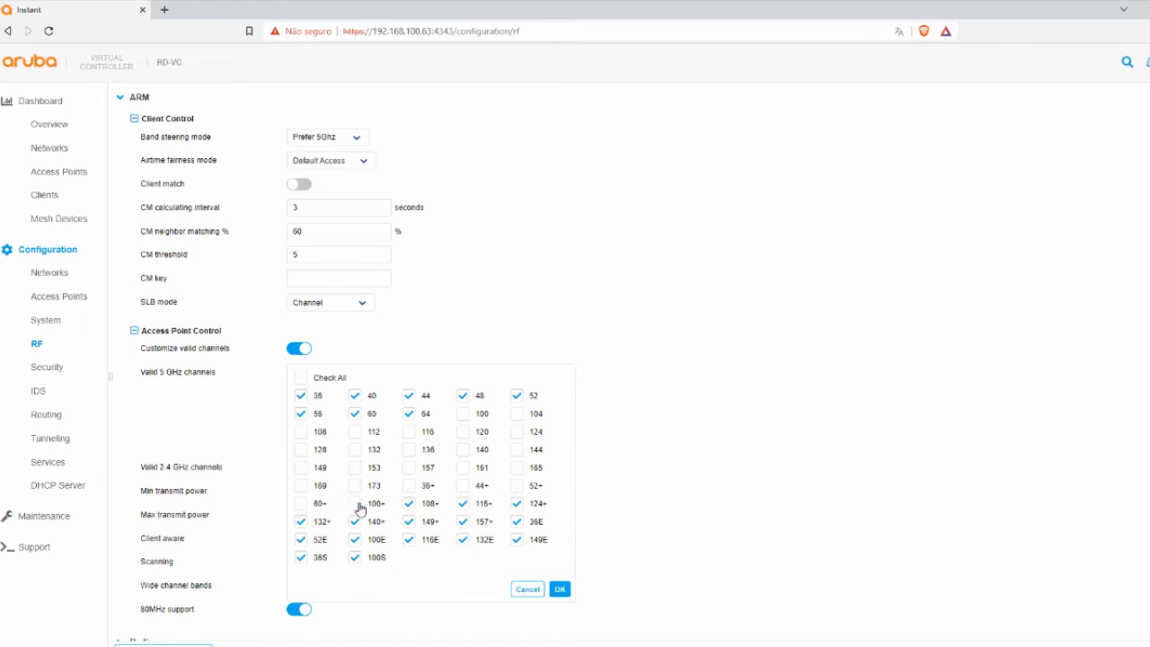
click(410, 506)
click(462, 507)
click(516, 509)
click(302, 522)
click(355, 522)
click(410, 522)
click(463, 522)
click(517, 521)
click(302, 540)
click(357, 540)
click(409, 541)
click(463, 540)
click(518, 541)
click(301, 557)
click(355, 557)
click(560, 589)
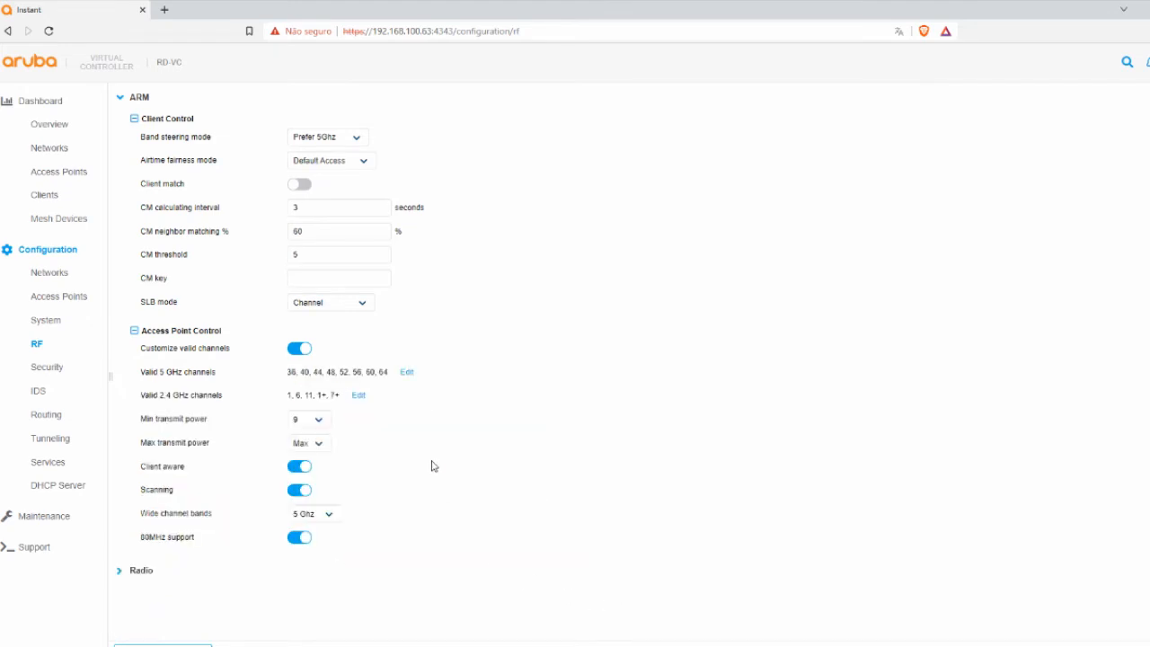
- Examine the available minimum and maximum transmit power options for access point control
click(313, 424)
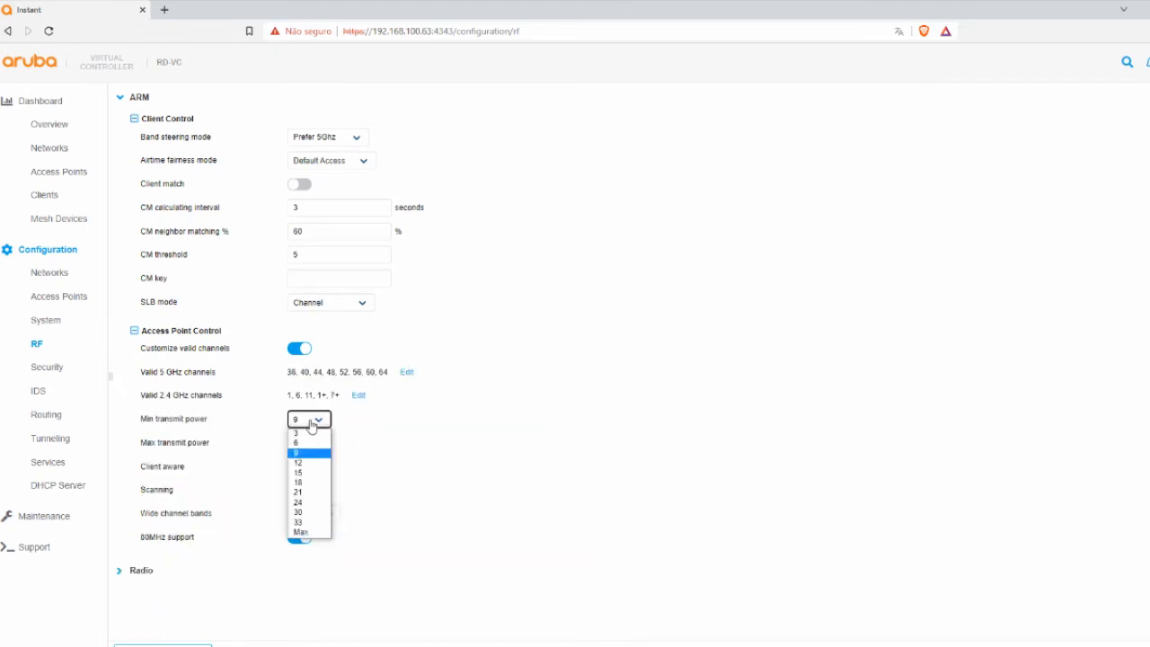
click(388, 438)
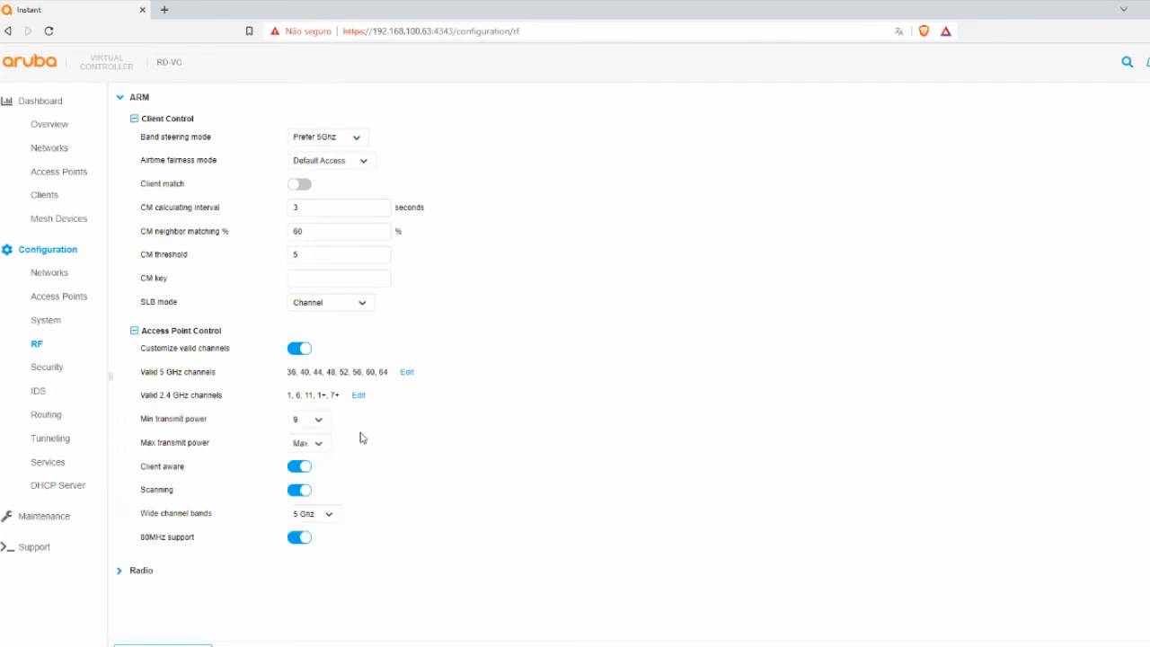
click(314, 443)
click(431, 449)
- Try the All option for wide channel bands, reopen the band choices and point out the 80MHz support setting
drag(141, 521, 214, 520)
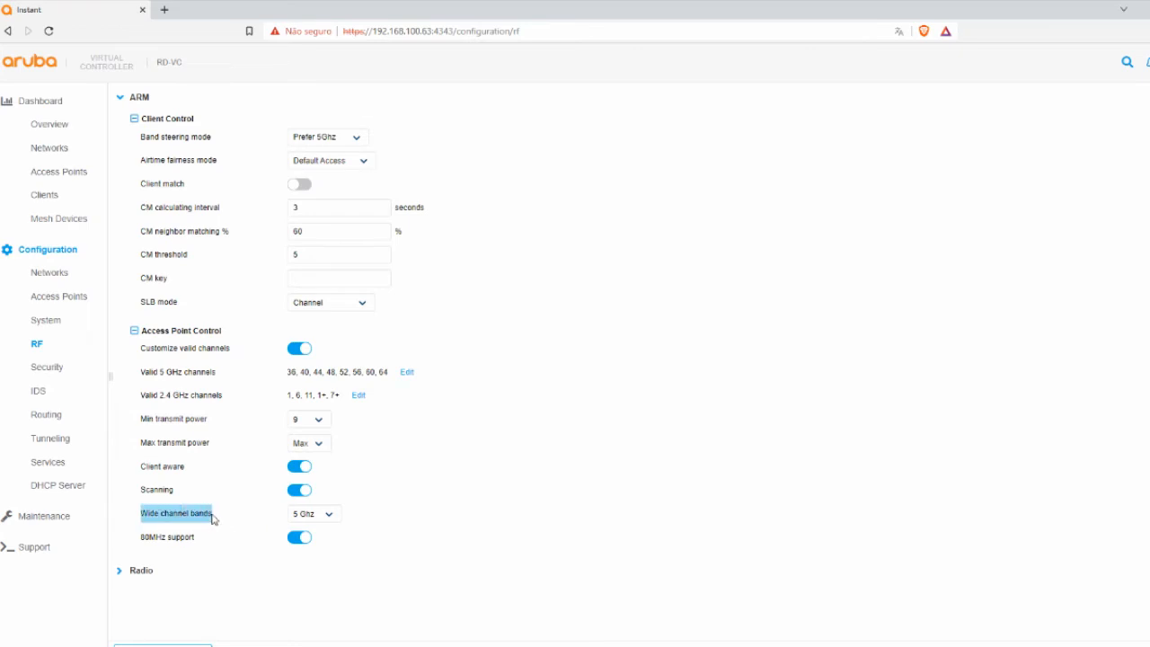
click(306, 519)
click(317, 540)
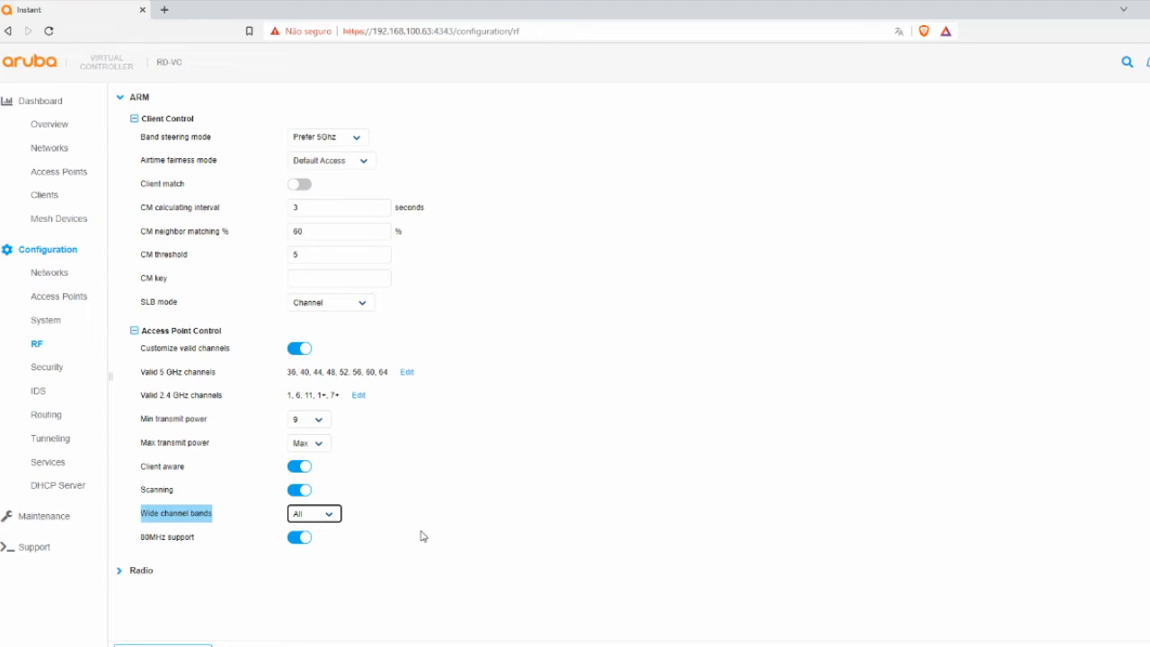
click(327, 515)
click(315, 558)
drag(142, 546, 194, 543)
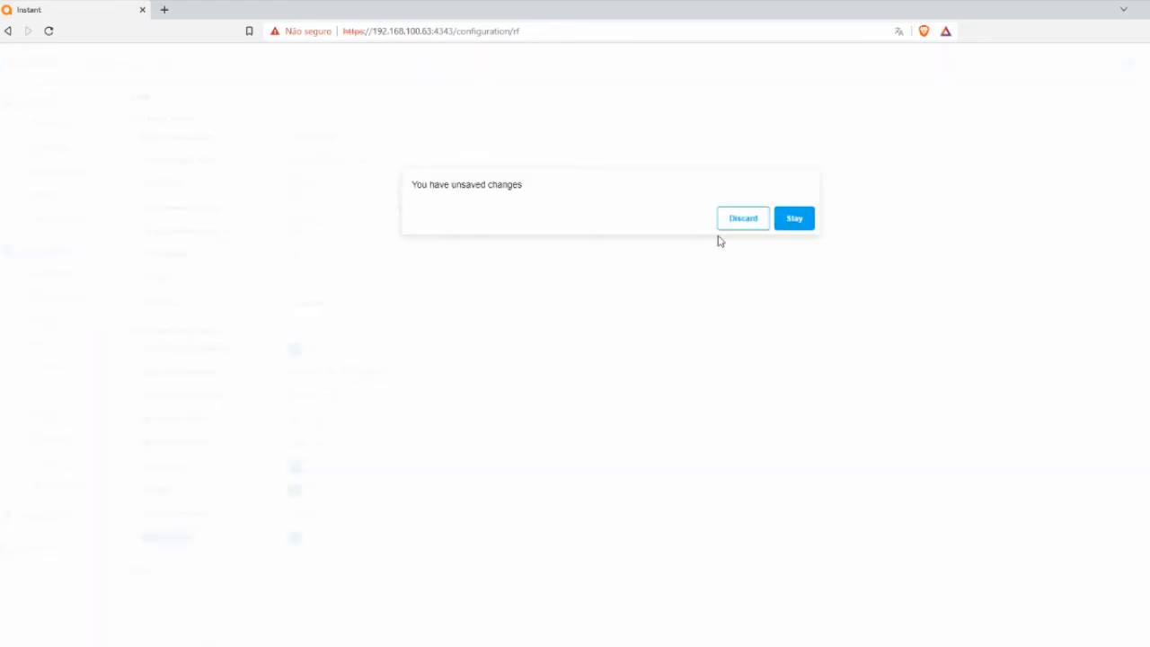
- Discard the unsaved RF changes and open access point AP1-Escritorio for editing
click(743, 216)
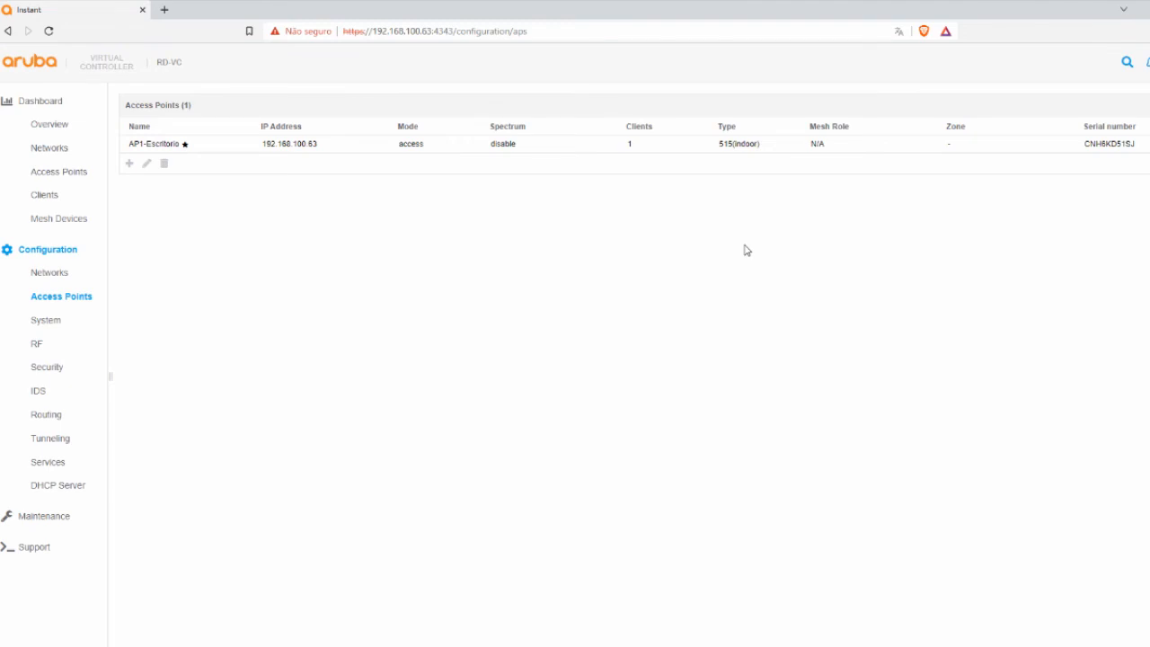
click(185, 144)
click(146, 164)
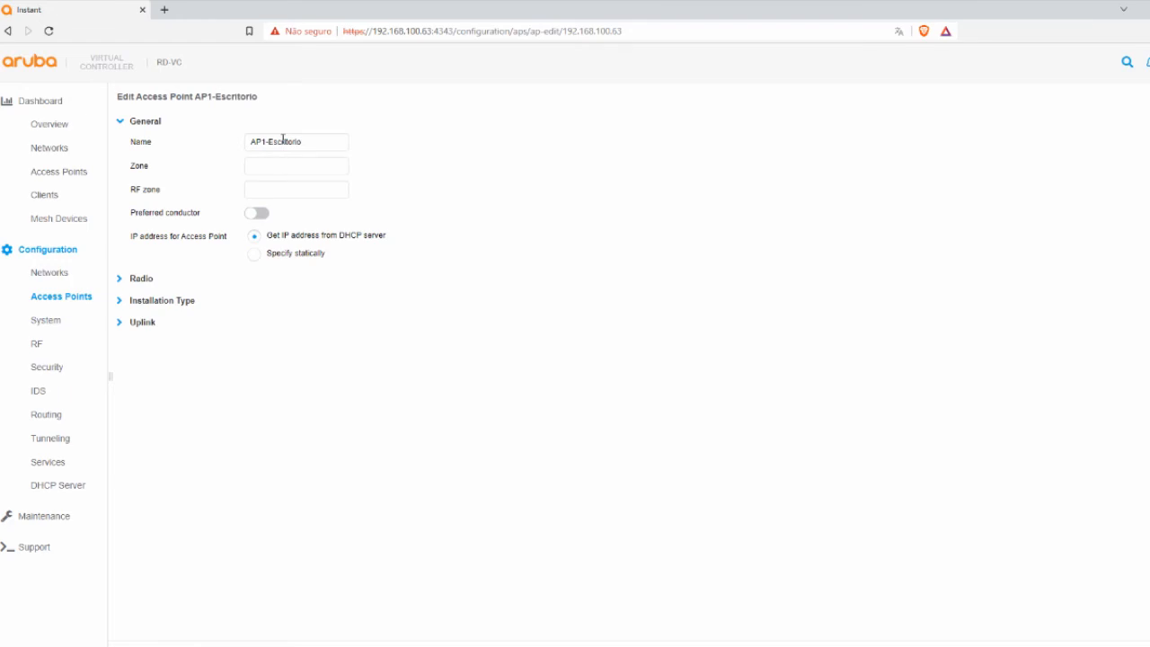
- In the access point's radio settings, switch the 2.4 GHz band to administrator assigned with channel 1
click(151, 279)
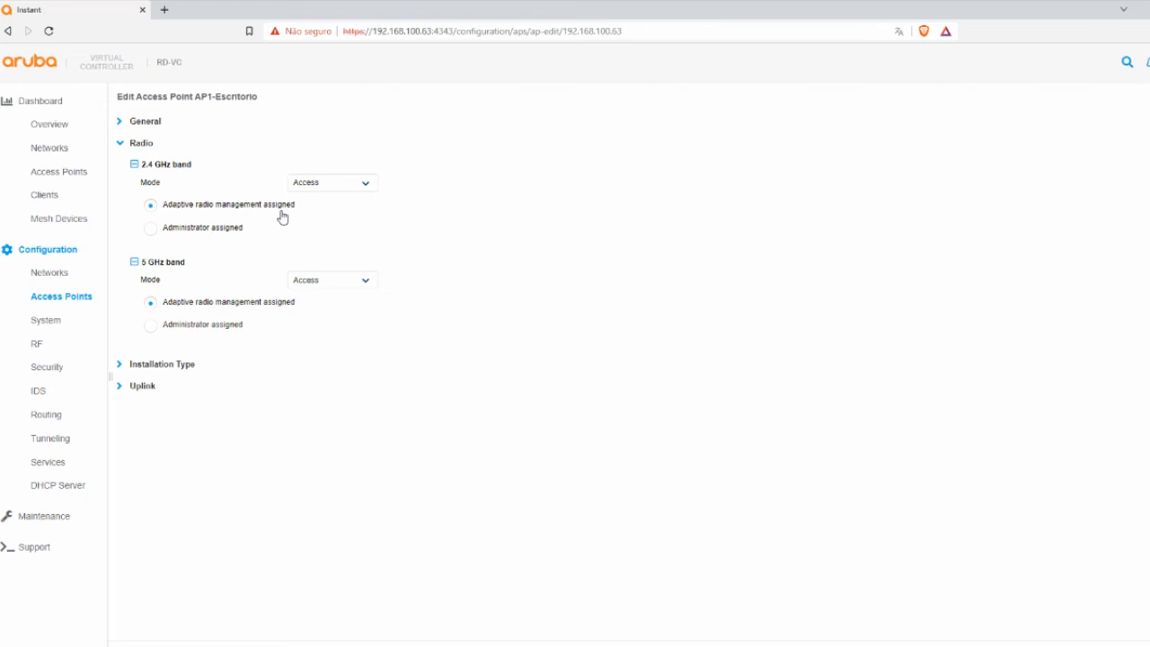
click(239, 234)
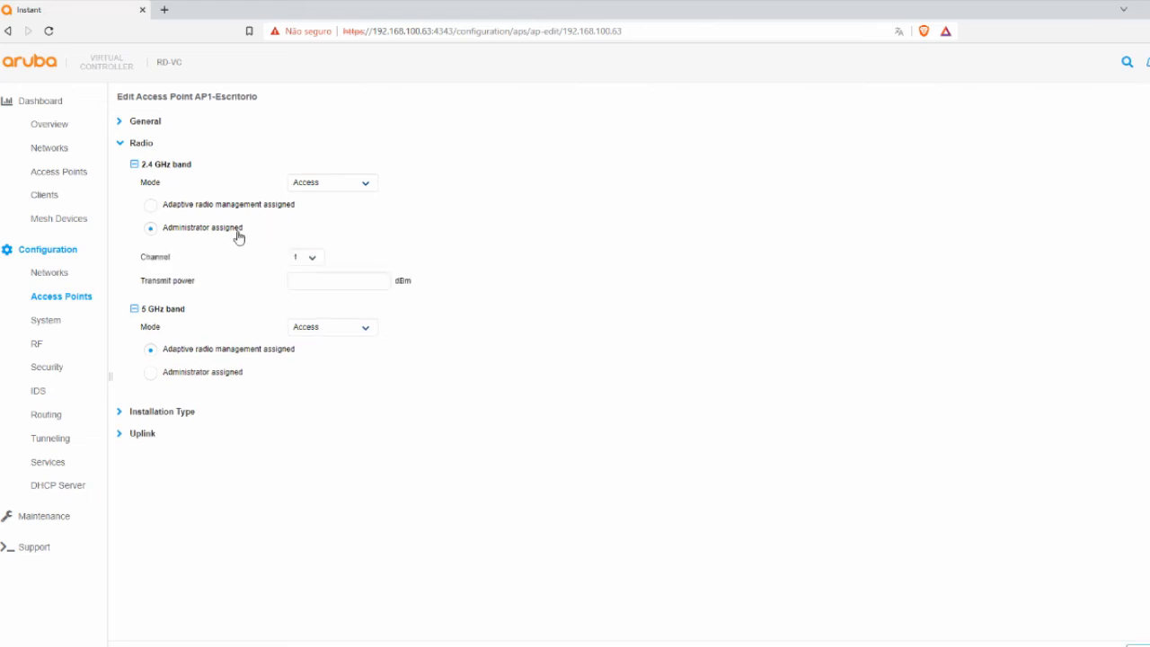
click(314, 261)
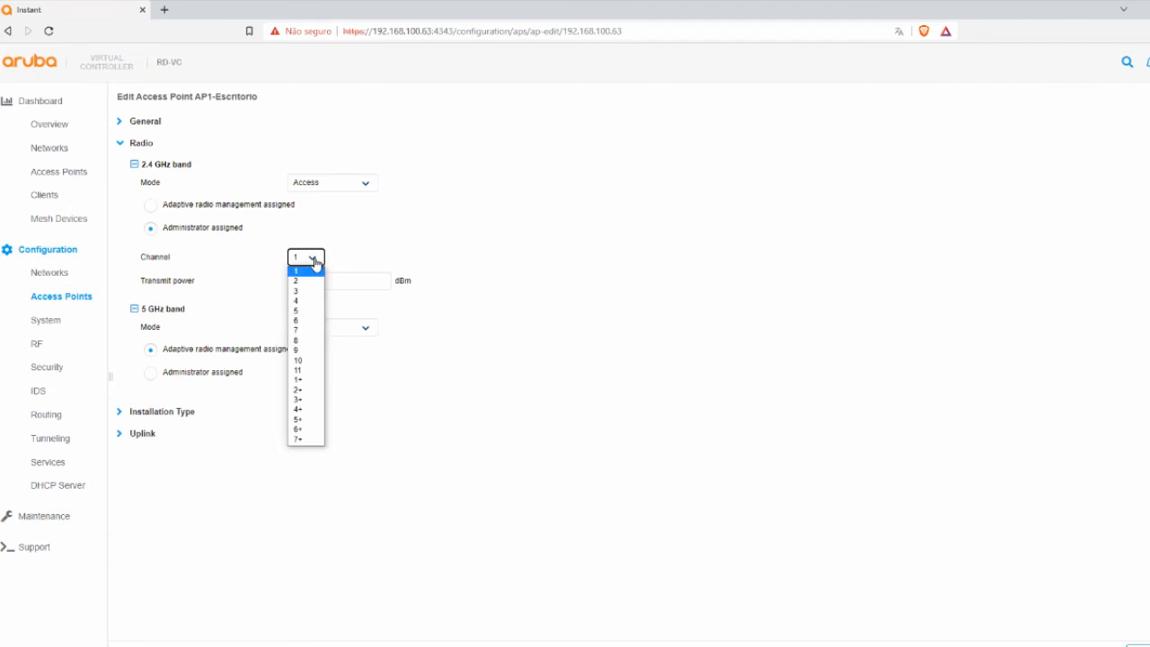
click(348, 446)
- Switch the 5 GHz band to administrator assigned and set its channel to 60
click(205, 376)
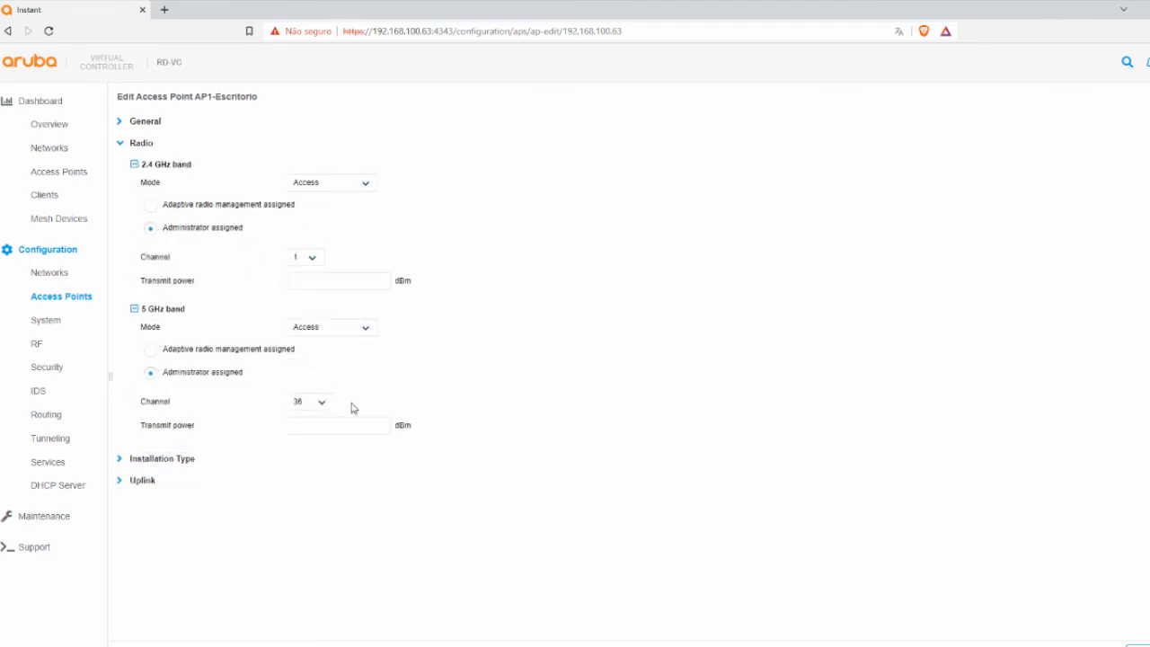
click(316, 404)
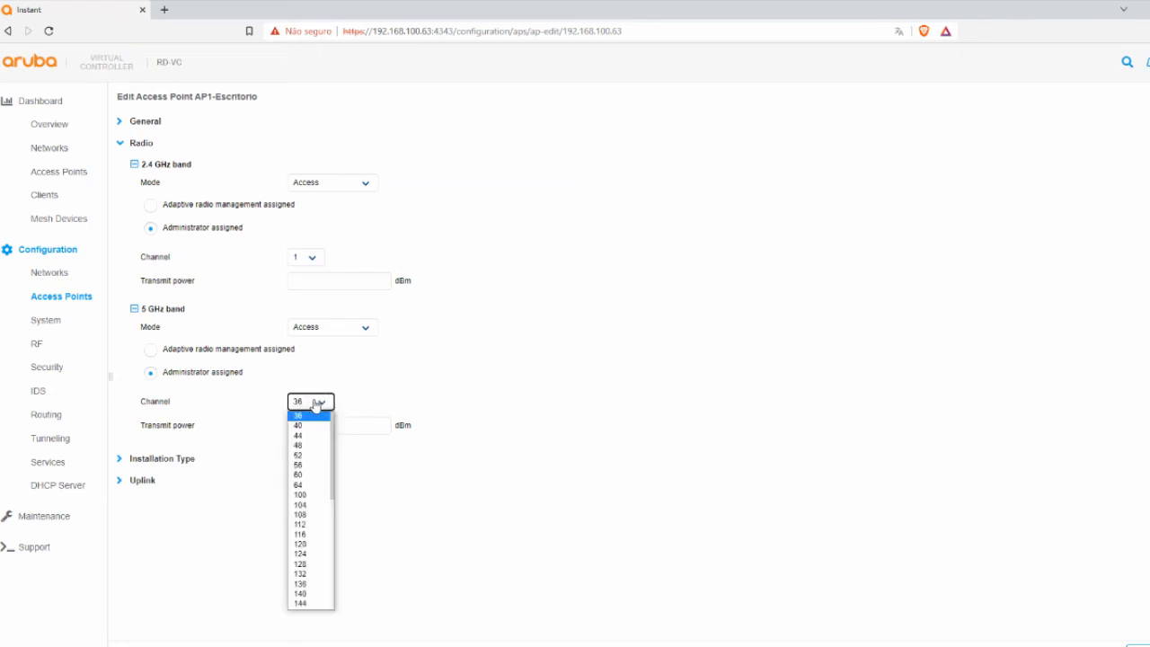
click(318, 478)
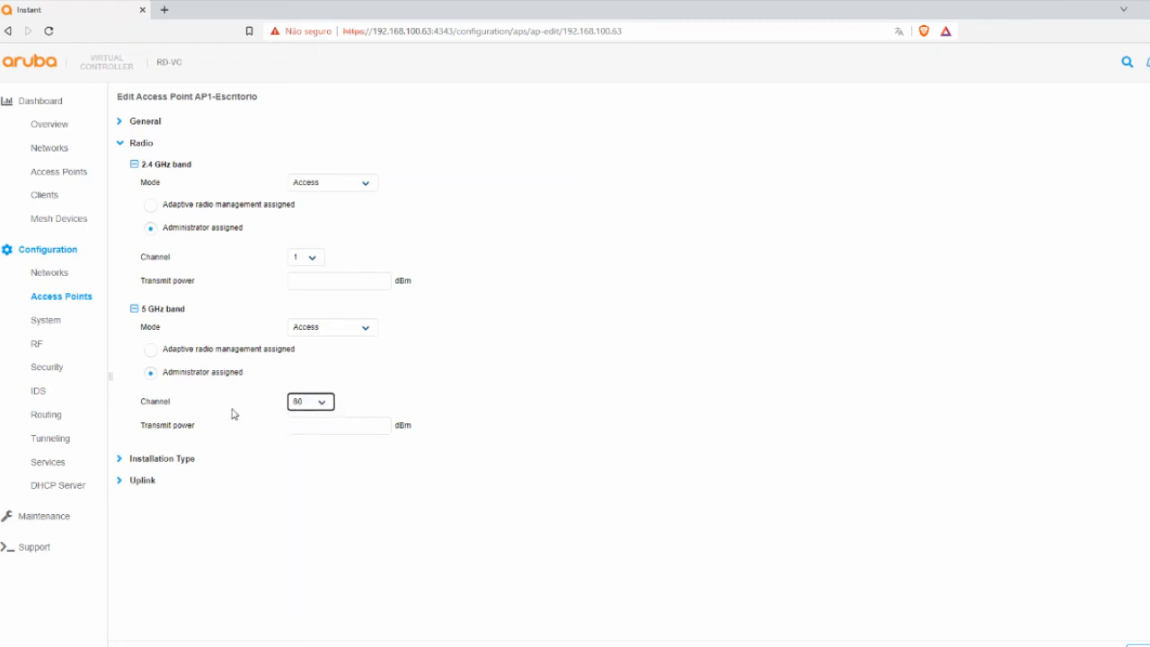
click(330, 430)
- Review the access point's general settings and the 2.4 GHz radio modes, leaving the mode on Access
click(149, 127)
click(134, 280)
click(347, 184)
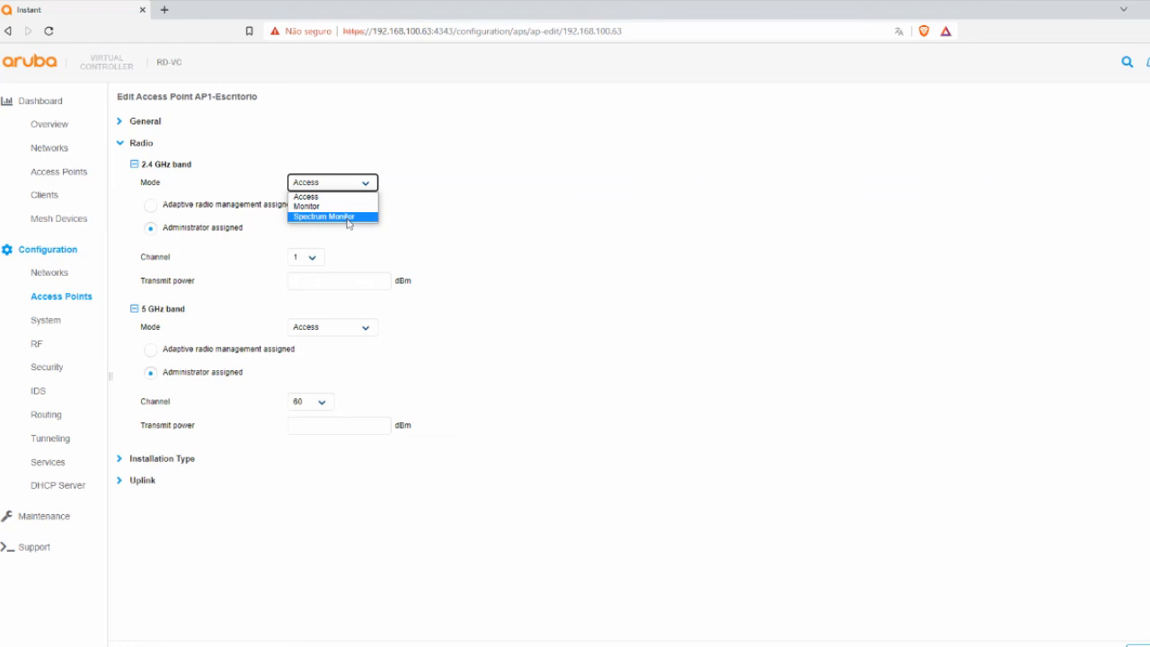
click(342, 198)
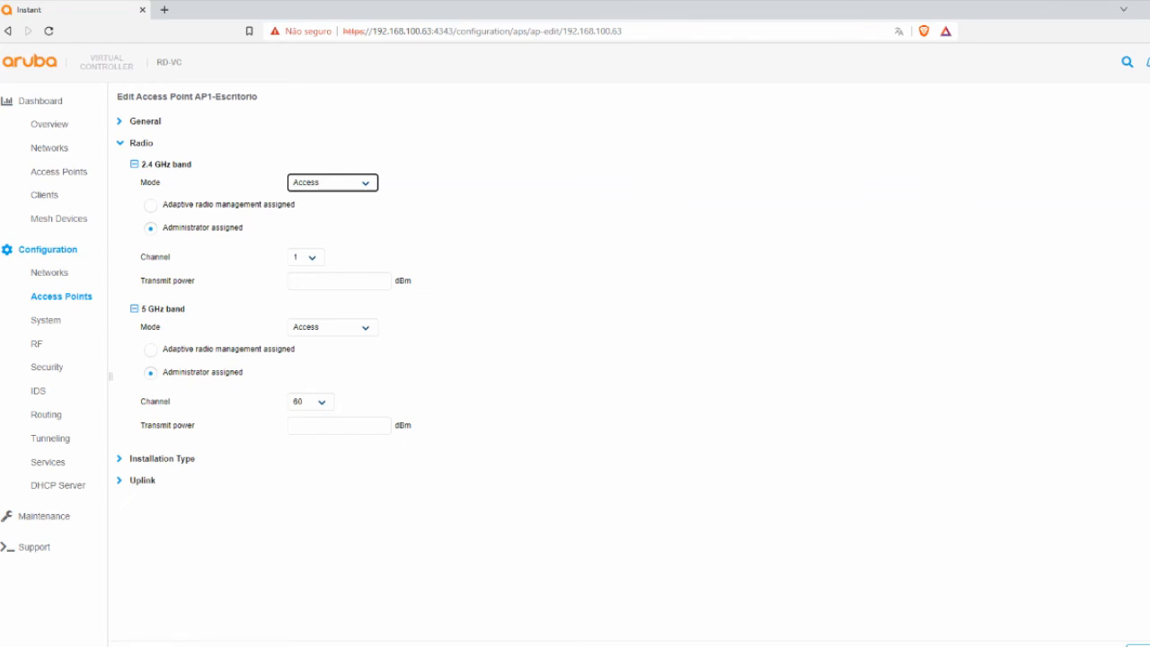
- Set the 802.11 band of the comutadores1 wireless network to All and open its access rules
click(49, 273)
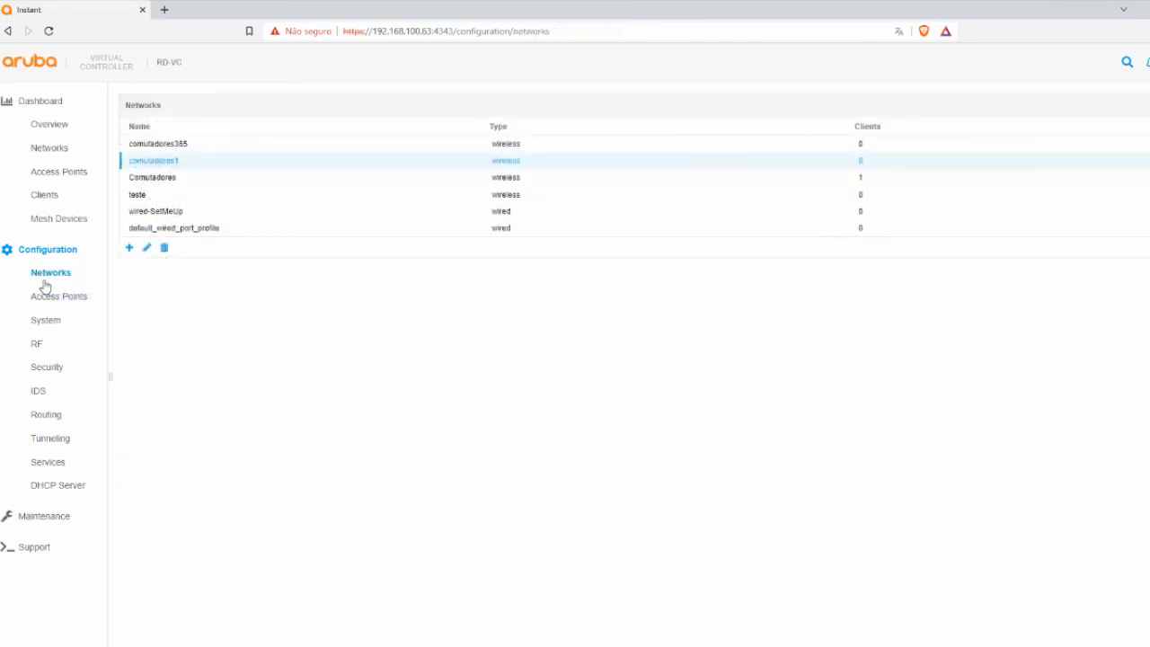
click(149, 249)
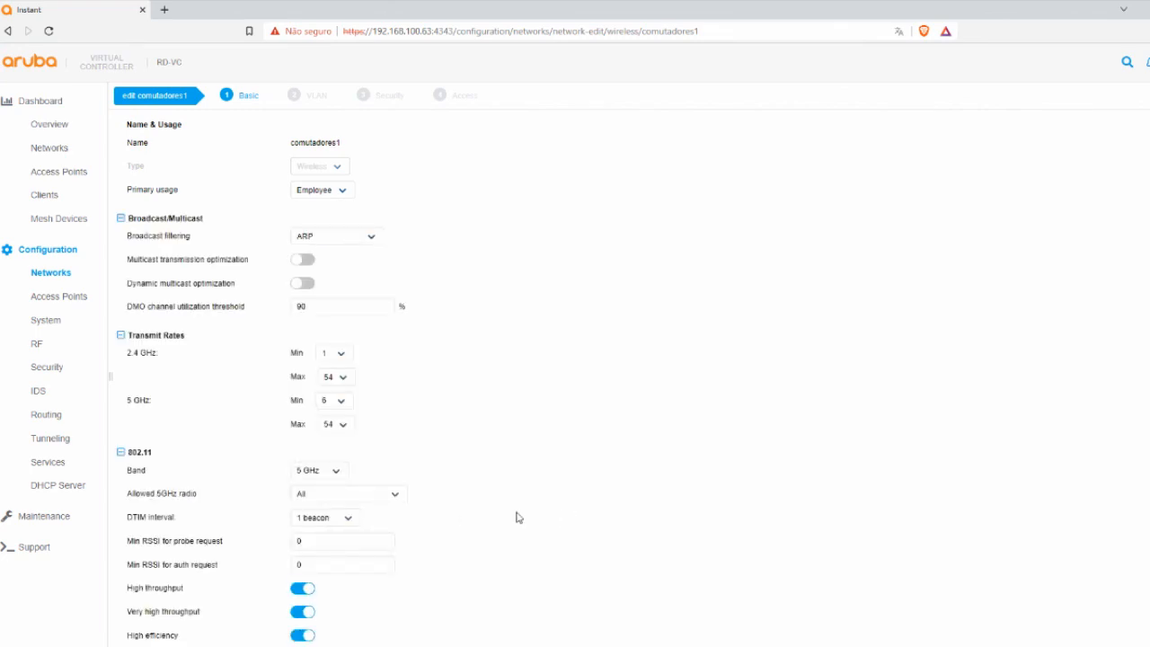
click(334, 473)
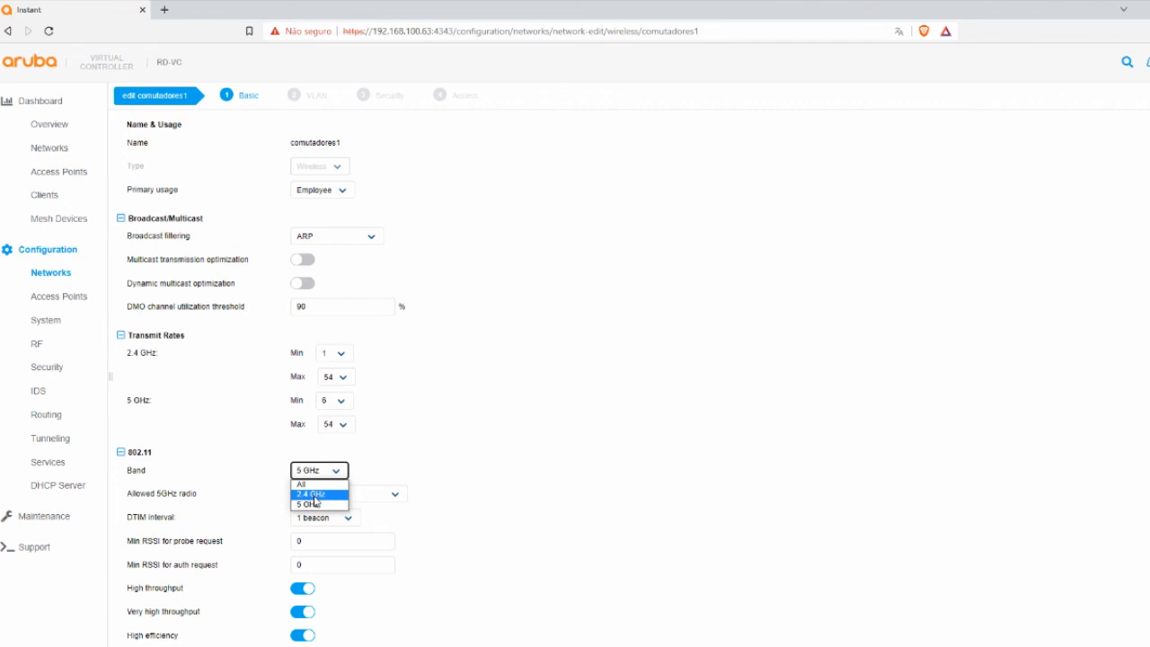
click(304, 485)
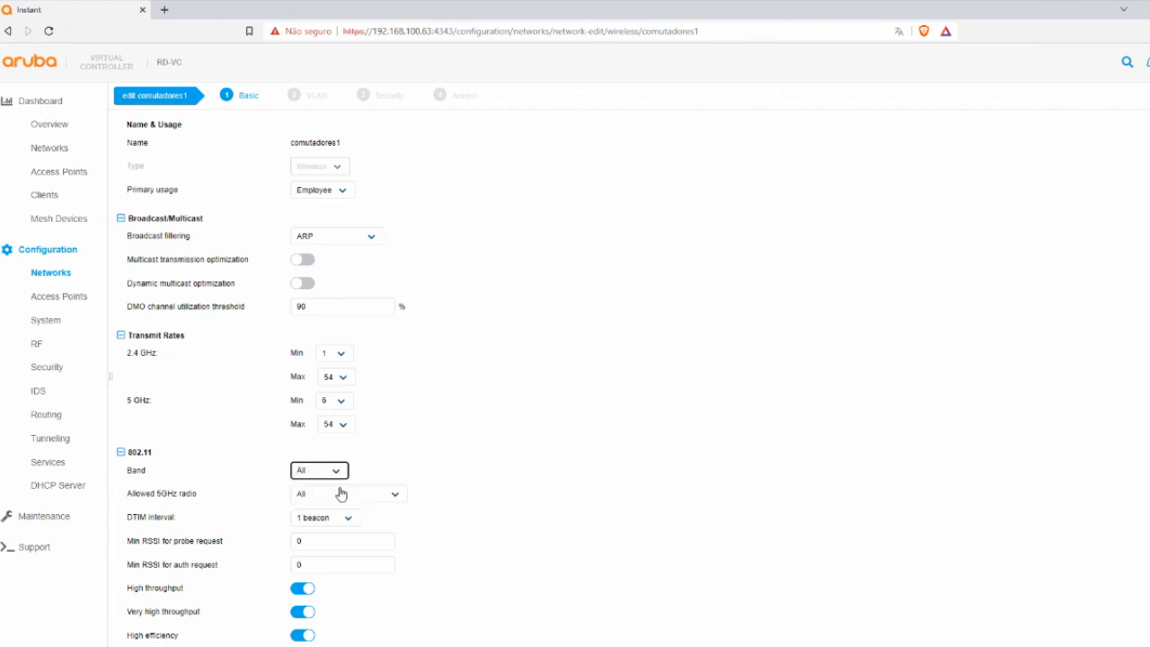
click(476, 105)
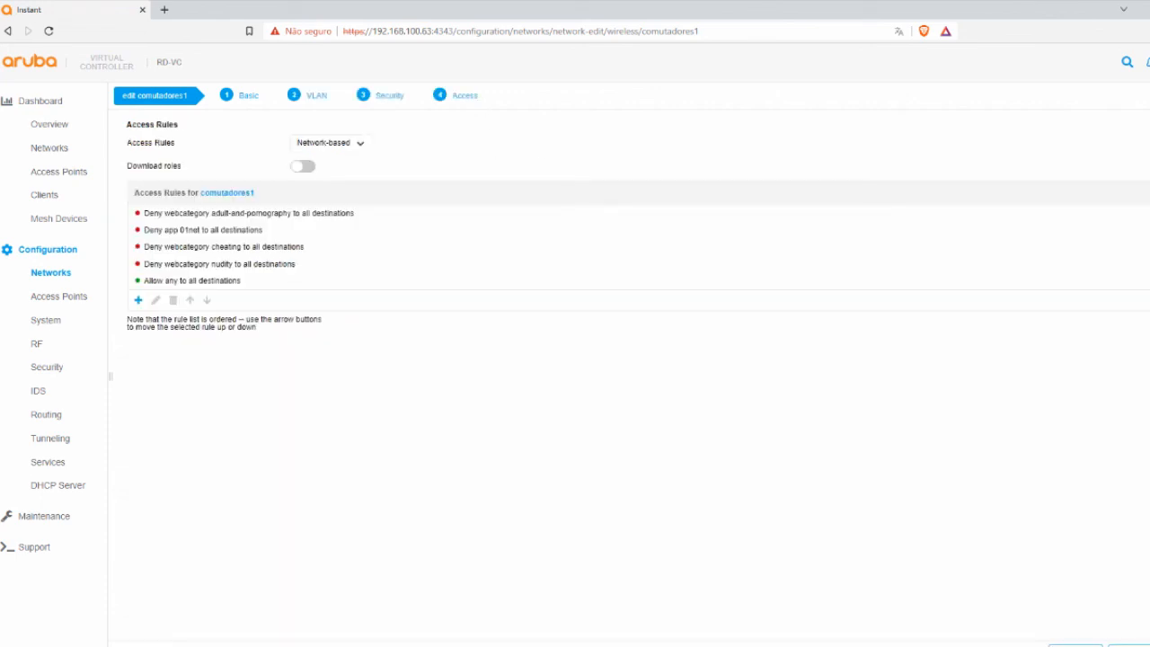